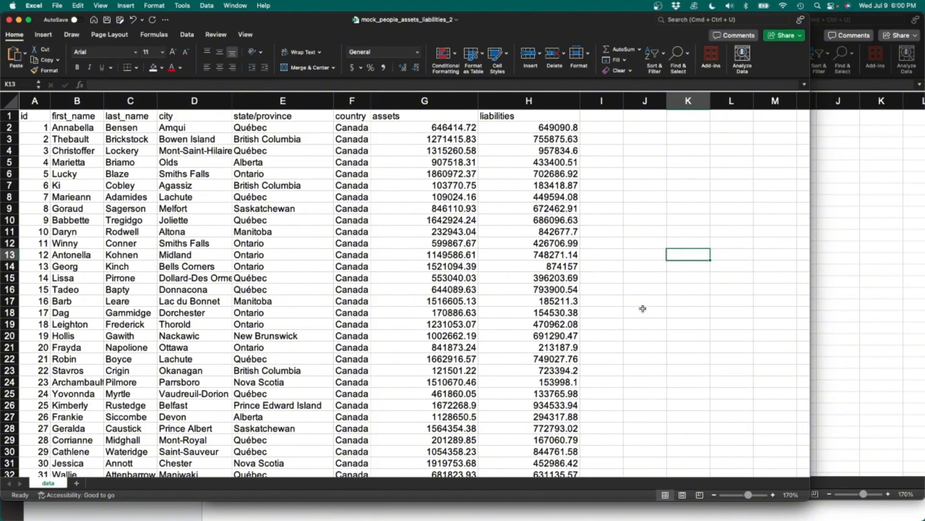
View the formatted example workbook, and read Gemini's answer in Chrome about KNIME's Excel formatting capabilities and the Continental Nodes extension.
left_click(881, 306)
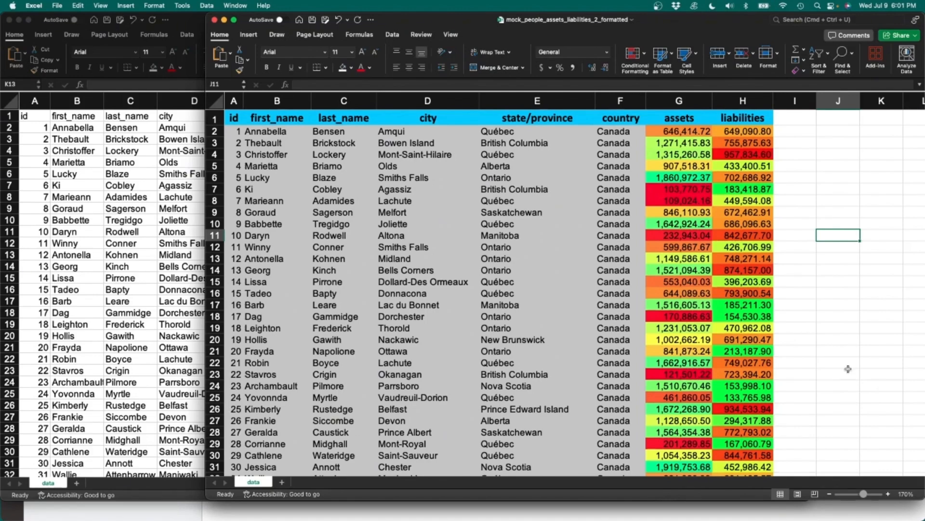
key("super+Tab")
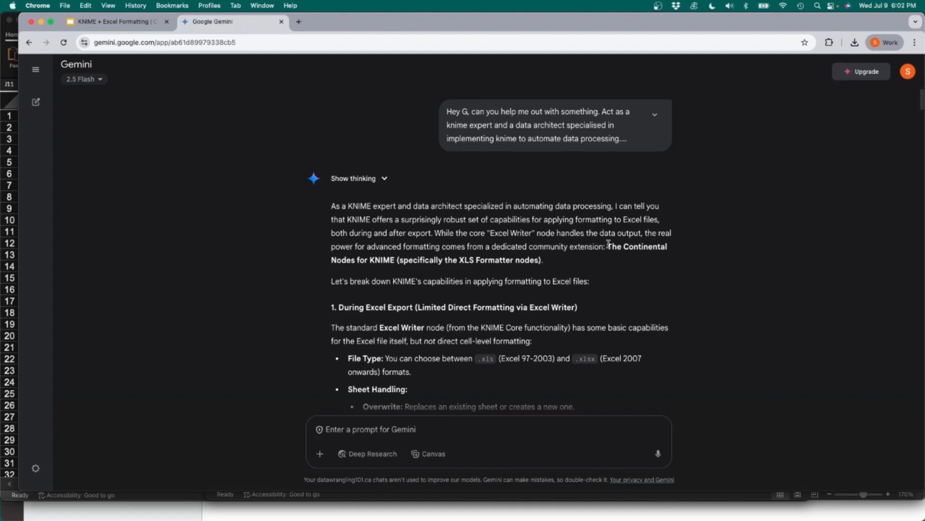
left_click_drag(607, 246, 622, 263)
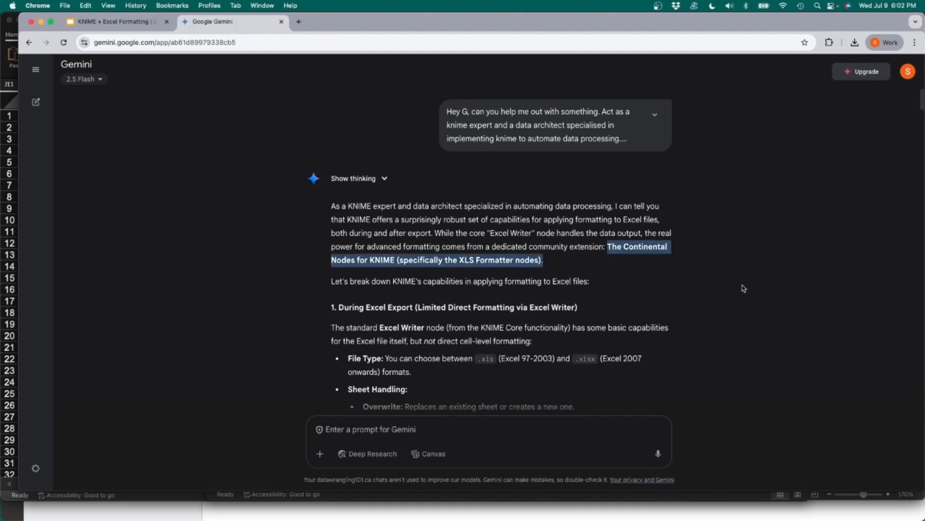
scroll(744, 288, "down", 5)
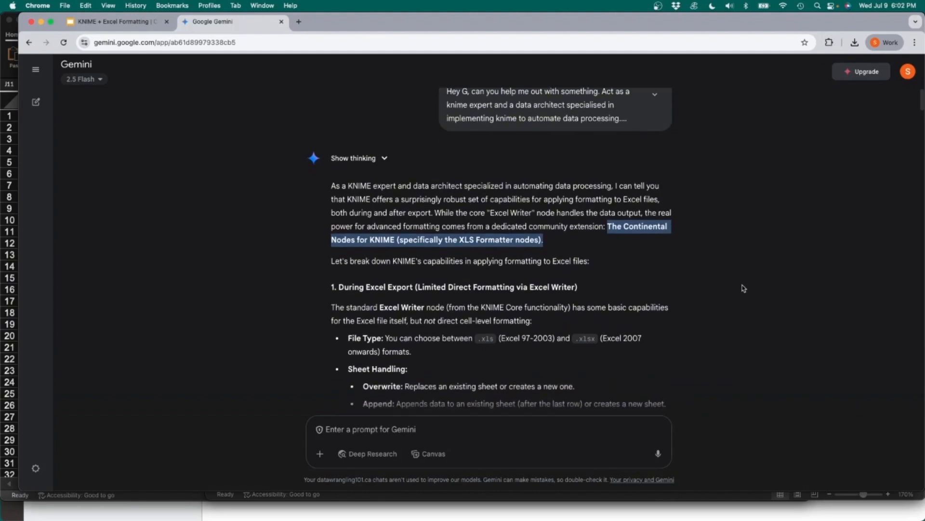
scroll(744, 288, "down", 10)
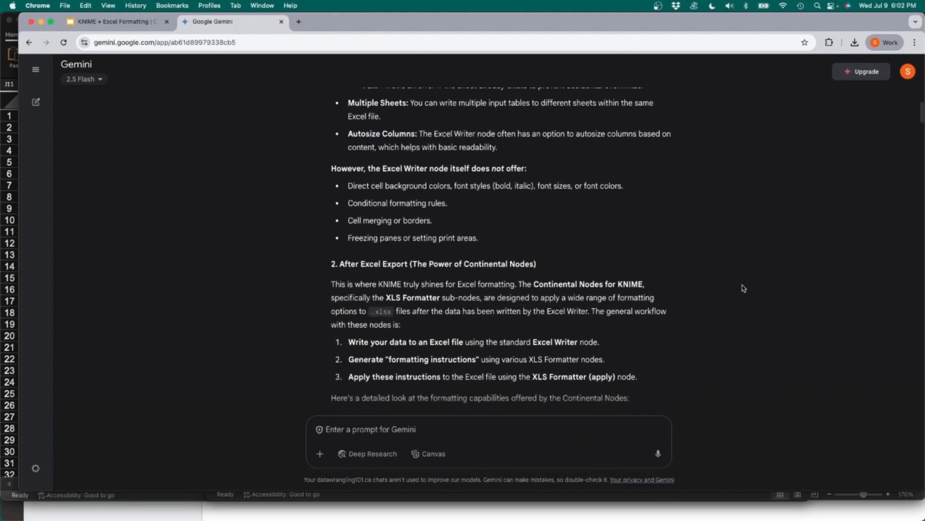
scroll(744, 288, "down", 7)
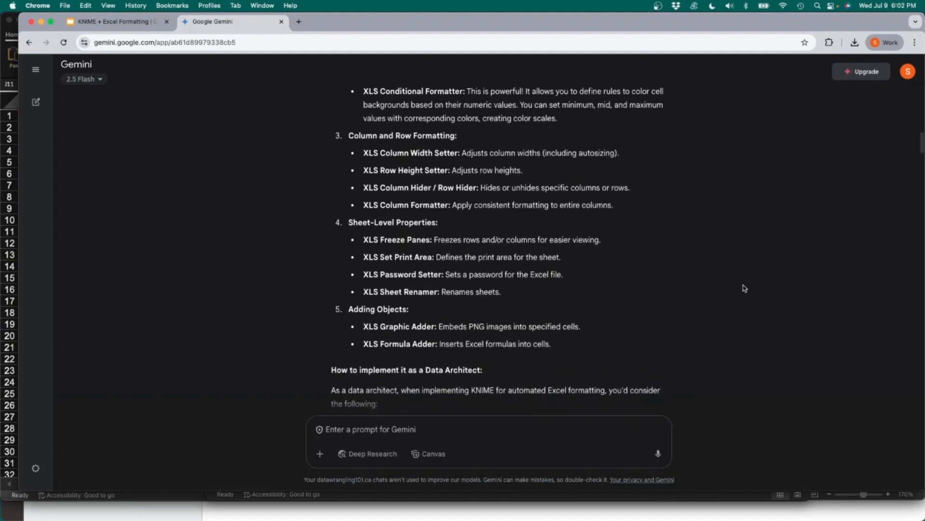
scroll(744, 288, "down", 15)
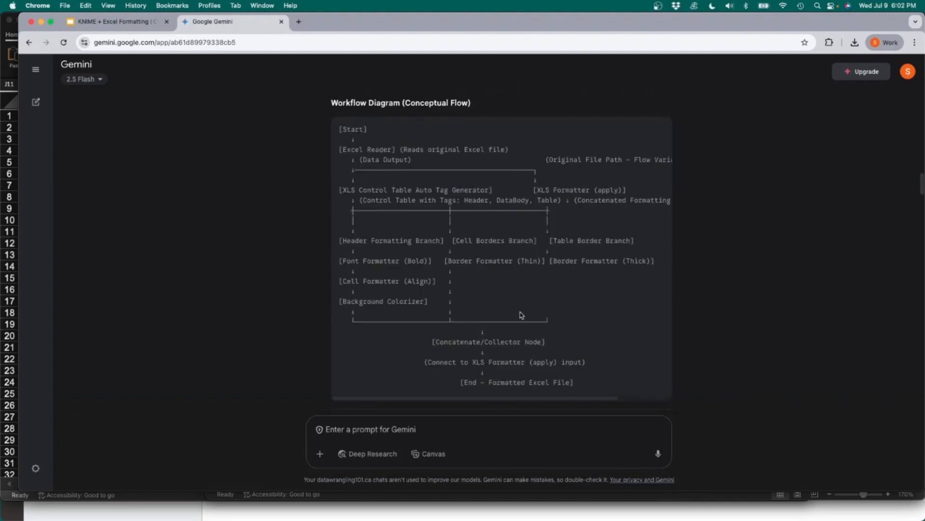
Examine Gemini's conceptual workflow diagram and its instructions for the XLS Control Table Auto Tag Generator node.
left_click_drag(504, 399, 549, 402)
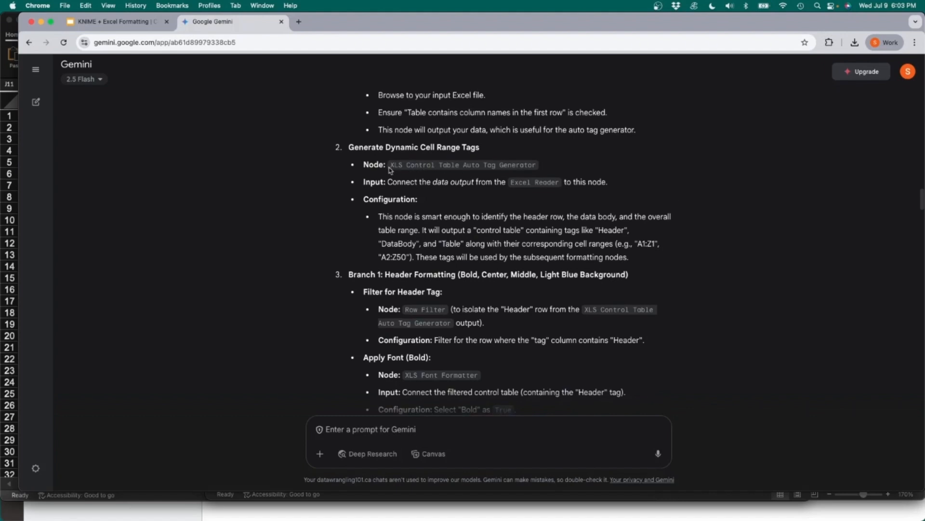
left_click_drag(391, 165, 573, 167)
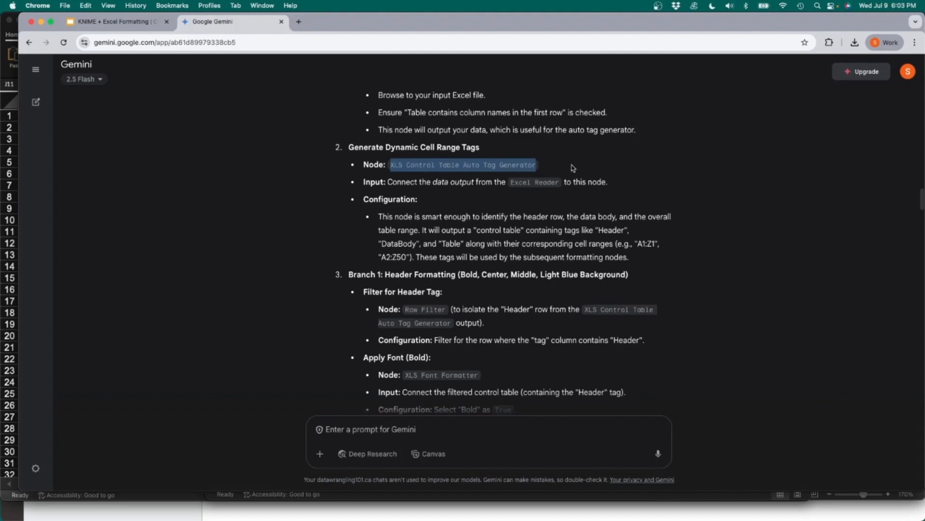
left_click(573, 168)
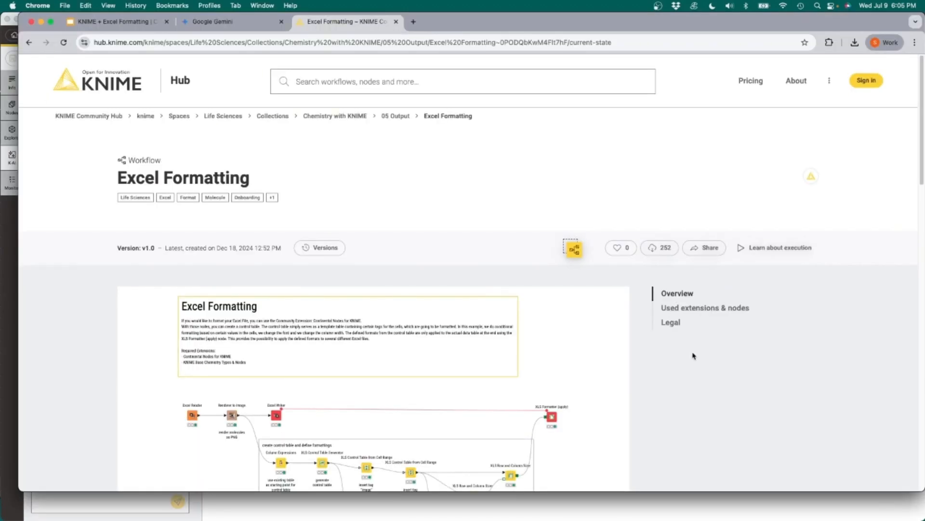
Examine the Excel Formatting workflow on KNIME Hub, and look through the rows of the formatted workbook in Excel.
scroll(693, 377, "down", 3)
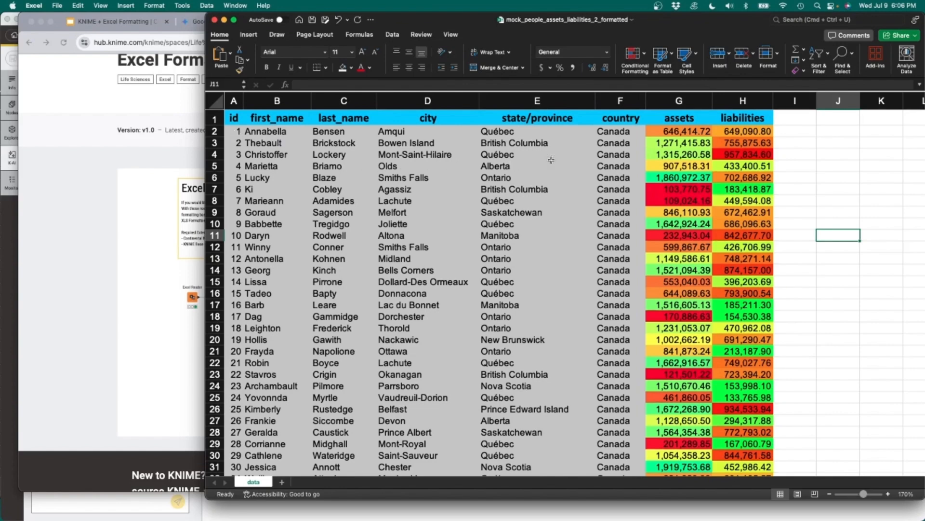
scroll(585, 408, "down", 5)
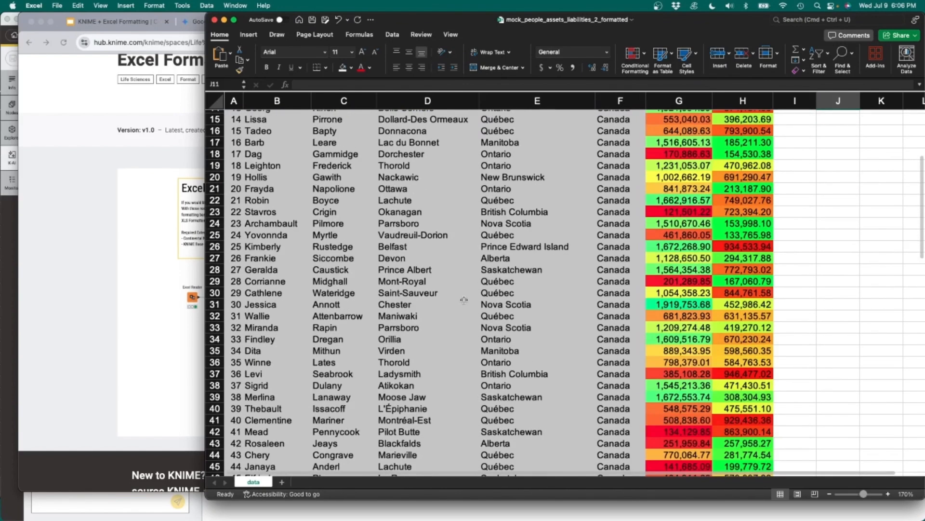
scroll(664, 305, "up", 5)
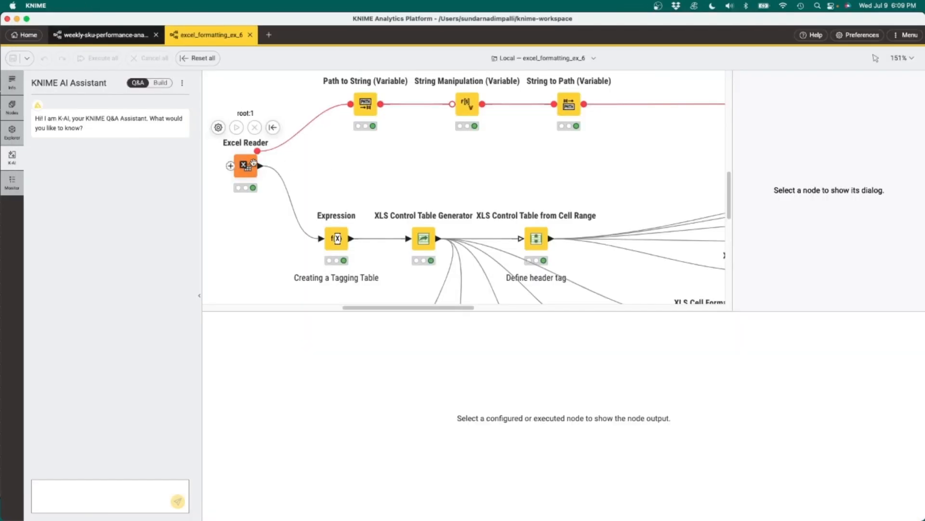
In KNIME Analytics Platform, inspect the Excel Reader's output table and the Expression node's tag expressions for every column.
left_click(253, 163)
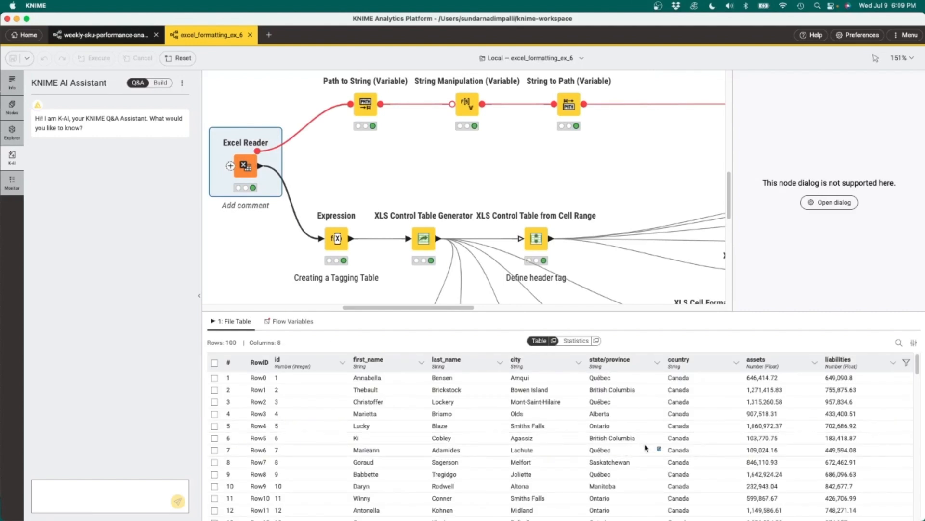
left_click(336, 236)
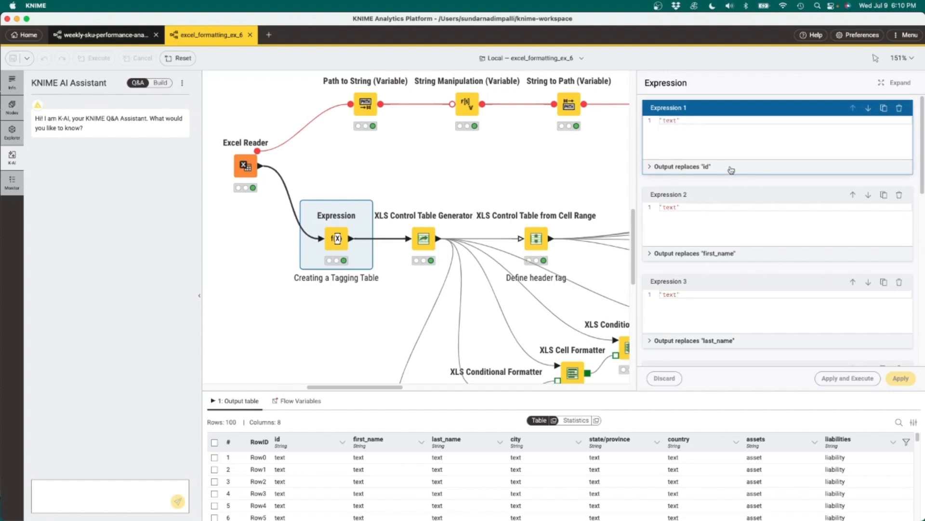
scroll(747, 253, "down", 2)
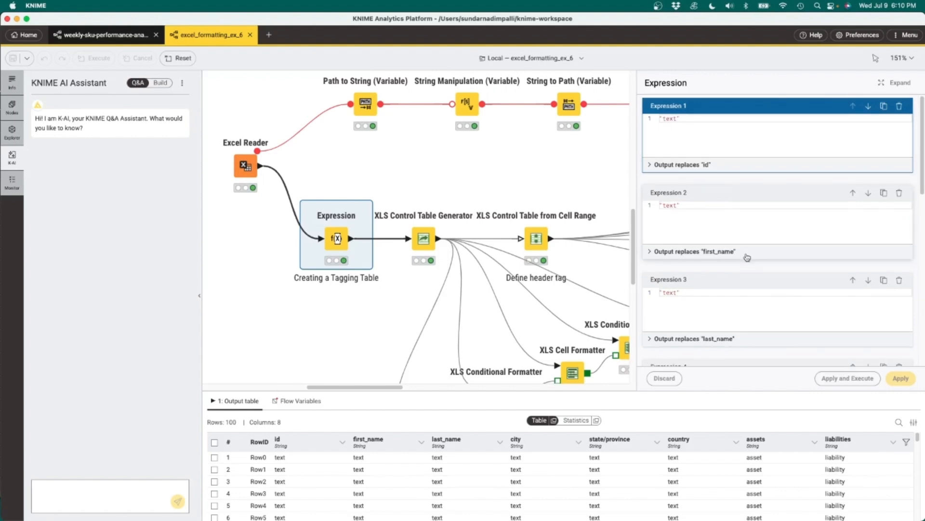
scroll(747, 253, "down", 4)
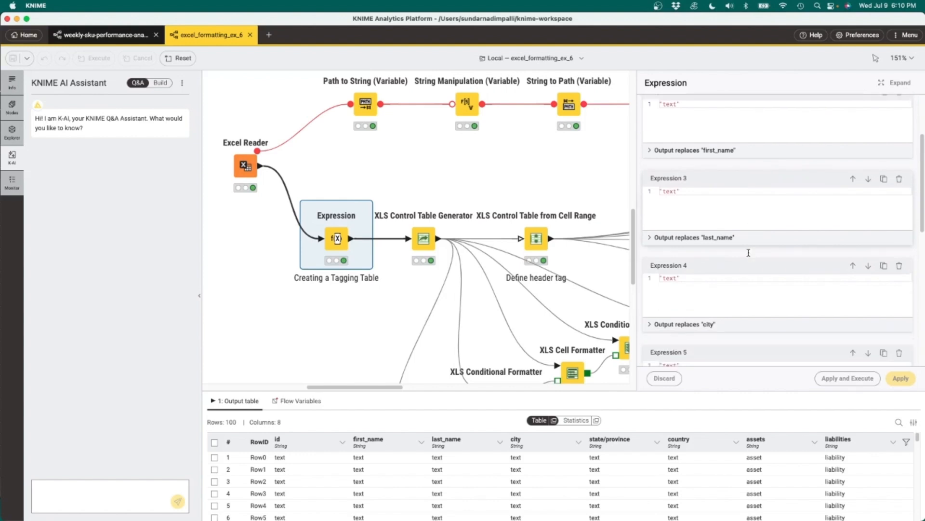
scroll(747, 261, "down", 7)
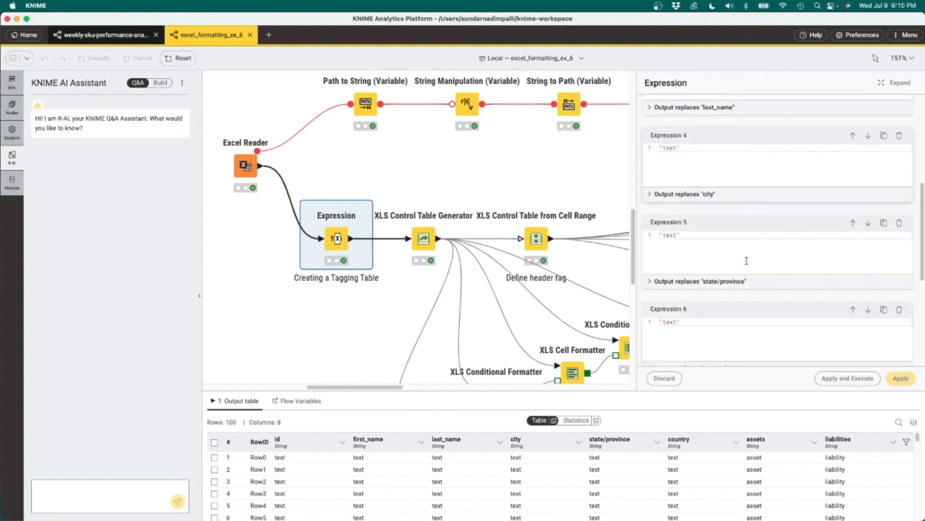
scroll(747, 262, "down", 2)
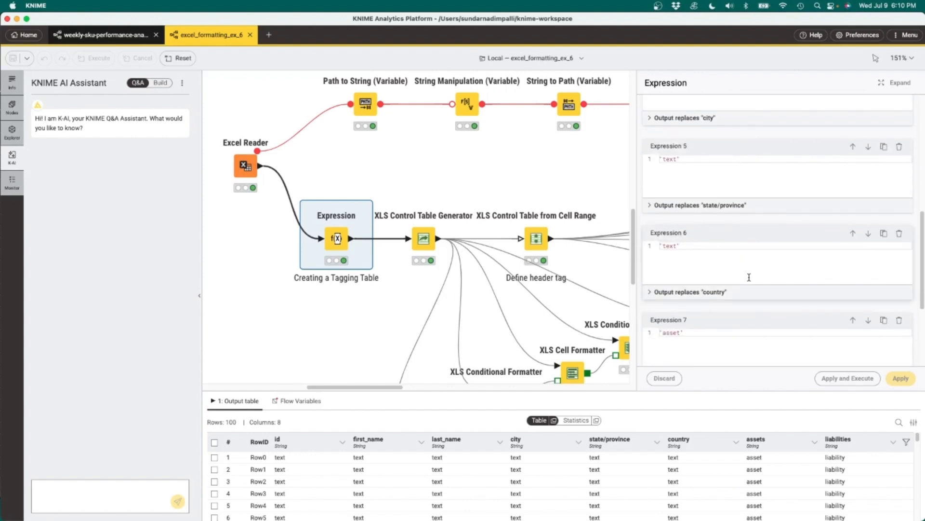
scroll(758, 256, "down", 6)
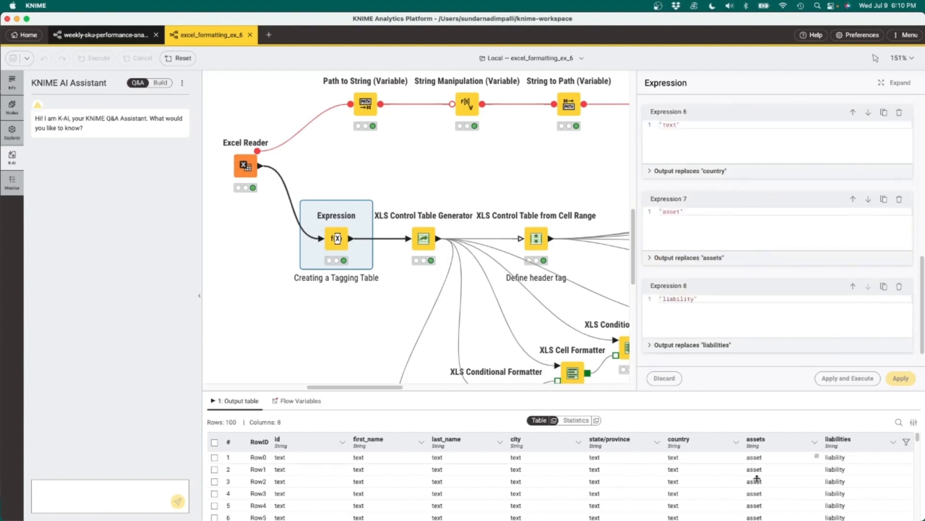
left_click(757, 446)
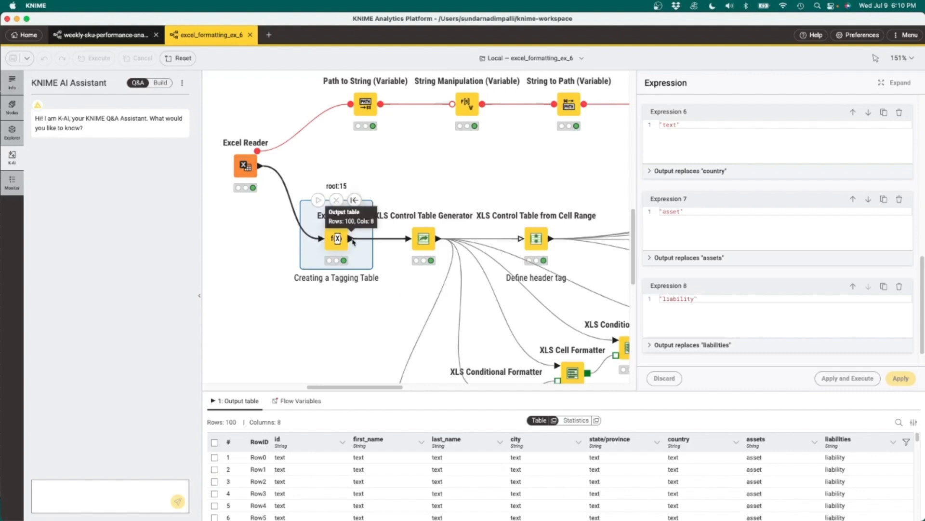
Review the settings of the XLS Control Table Generator and of the node that defines the header tag from a cell range.
double_click(422, 237)
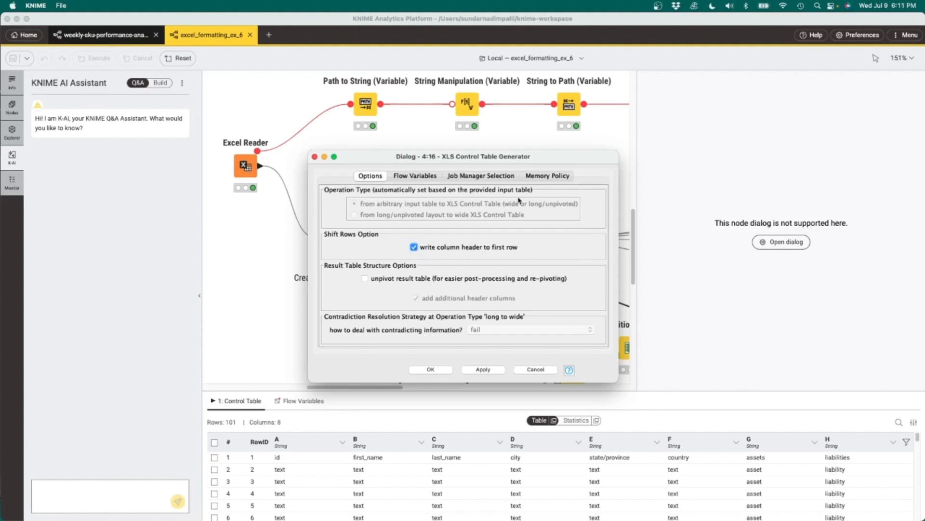
key("Escape")
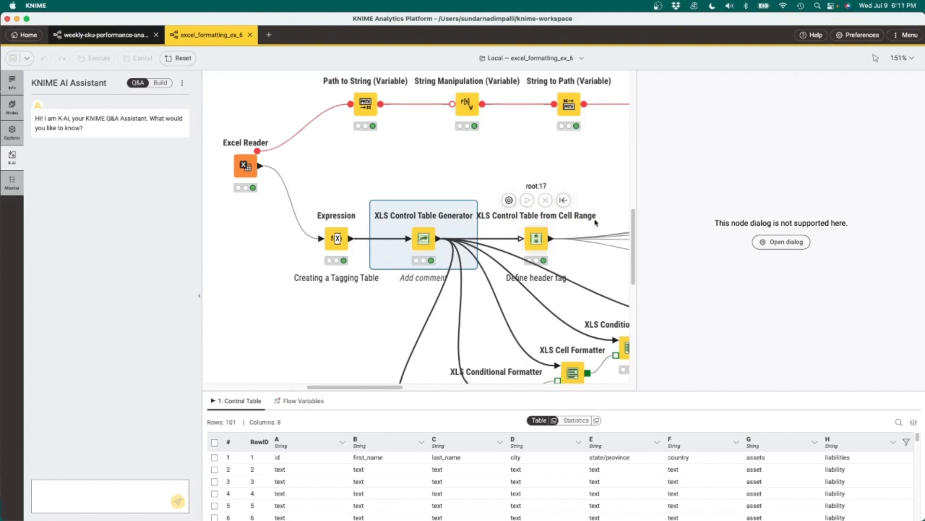
double_click(537, 237)
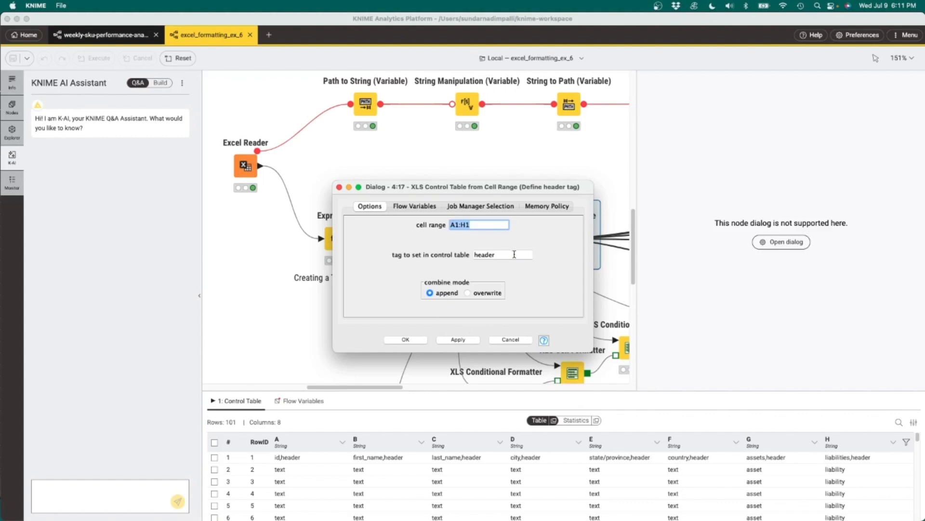
left_click(509, 339)
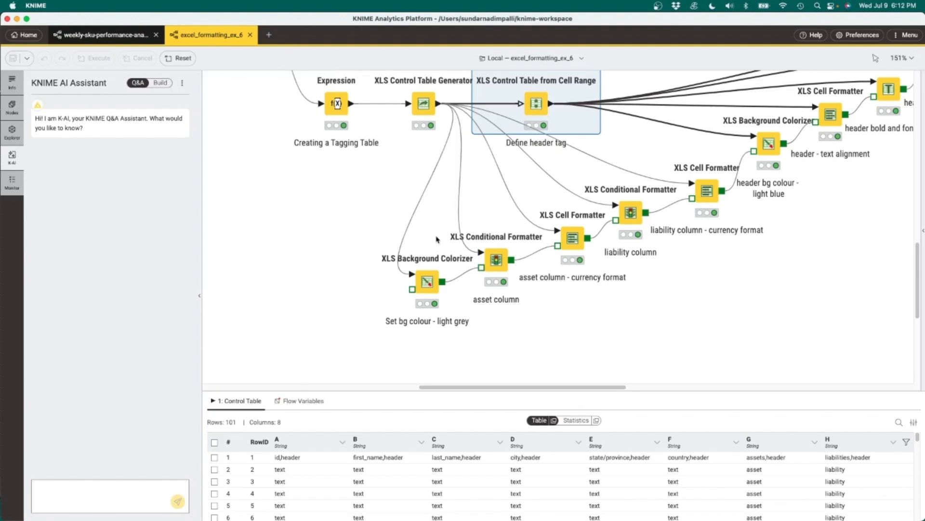
Inspect the tag and background color settings of the XLS Background Colorizer that sets the light grey background.
mouse_move(461, 264)
left_click(426, 280)
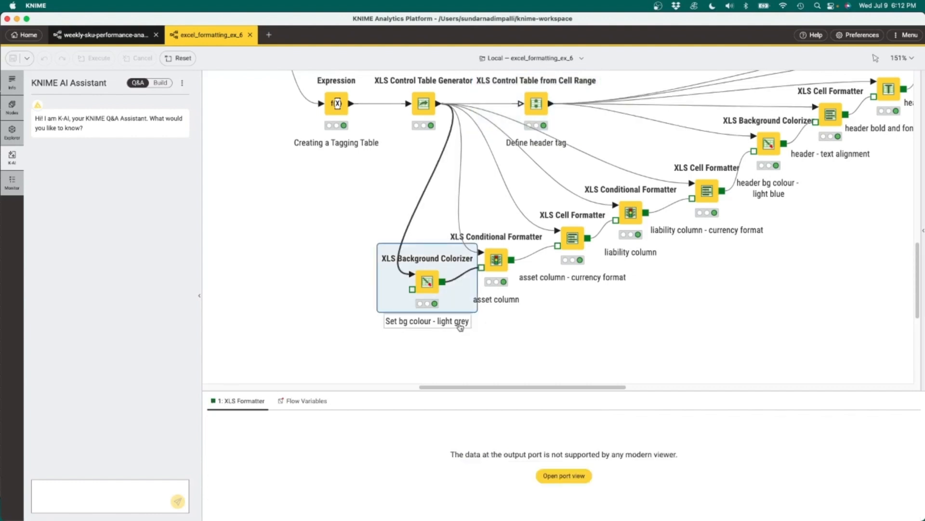
mouse_move(429, 284)
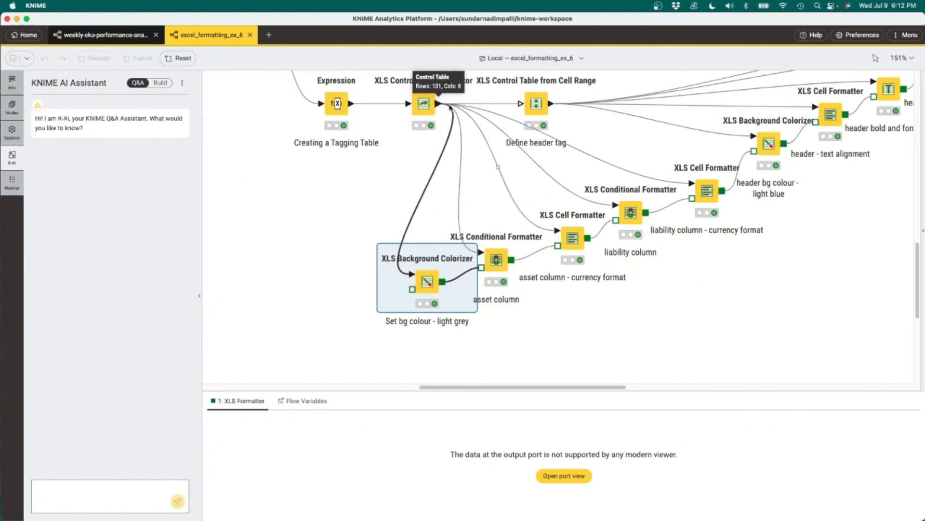
double_click(434, 283)
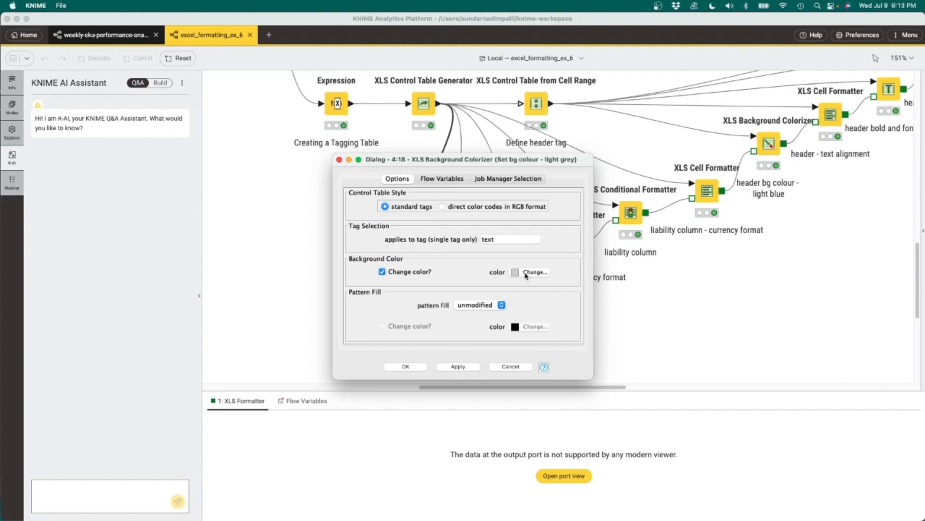
left_click(509, 366)
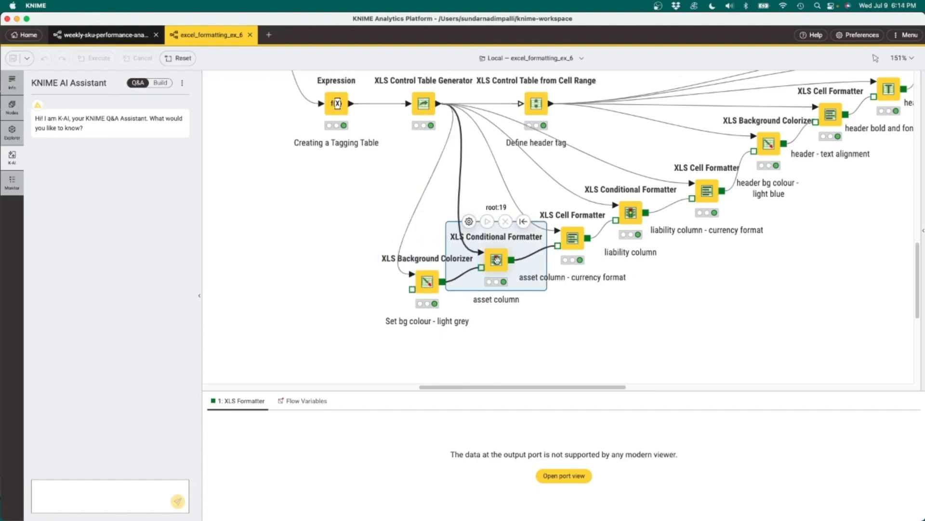
Check the tag, scale points and colors in the asset column's XLS Conditional Formatter.
double_click(497, 260)
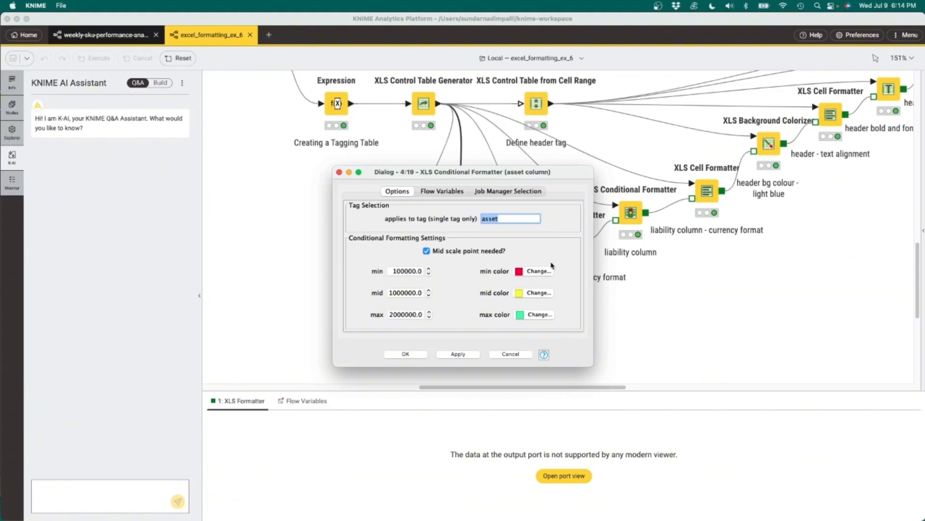
key("Escape")
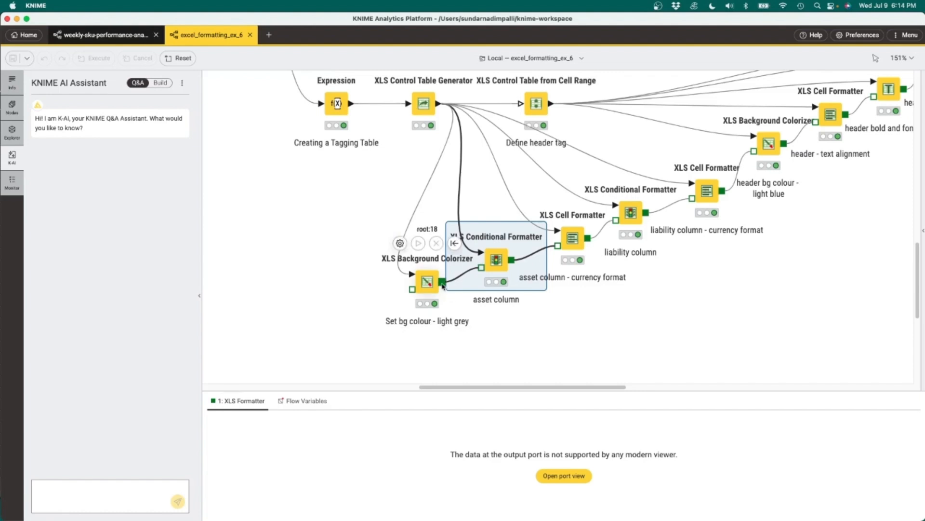
mouse_move(503, 260)
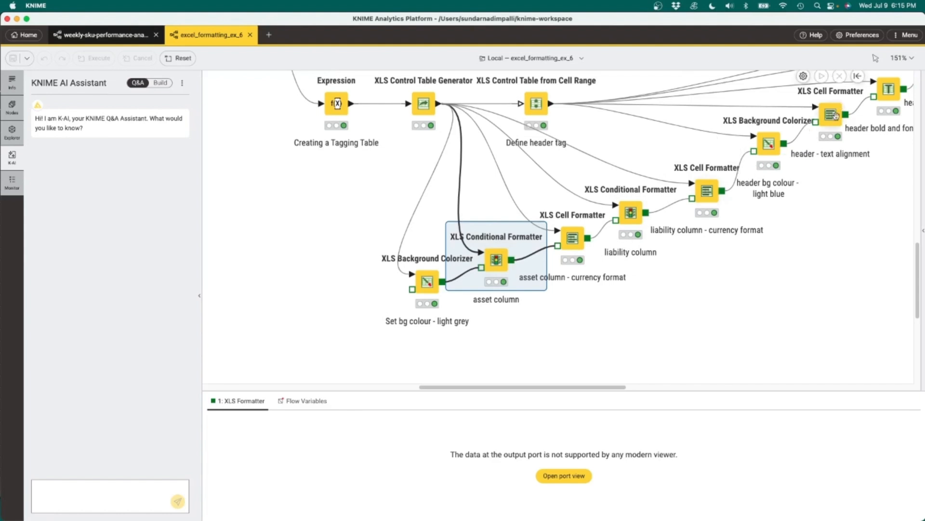
Check the tag, alignment and text format options in the XLS Cell Formatter for the asset column's currency format.
left_click(573, 237)
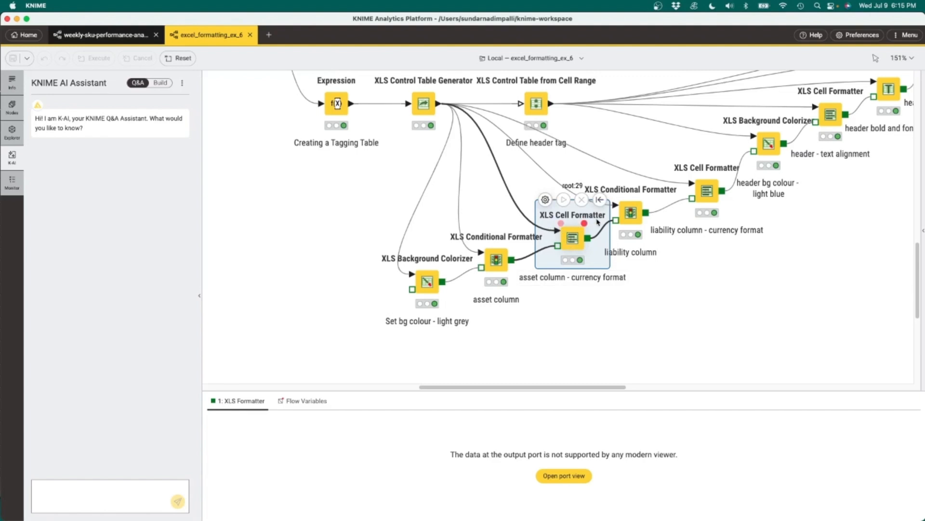
double_click(572, 237)
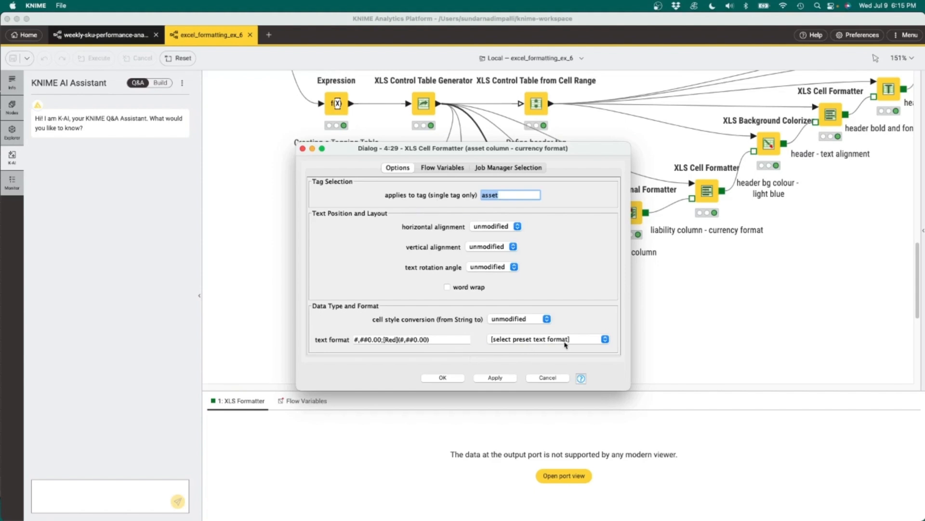
left_click(605, 340)
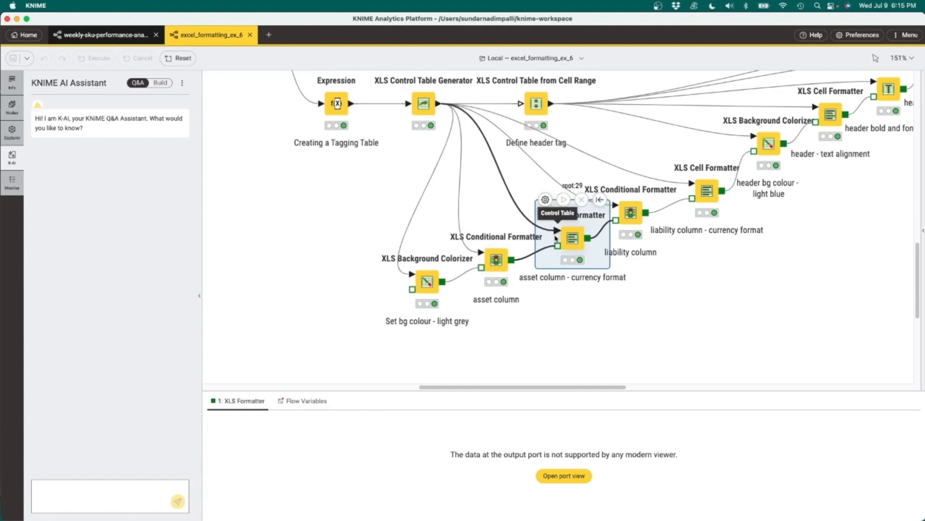
Review the formatter chain from the liability column nodes through the header formatting nodes to the two XLS Row and Column Sizer nodes.
scroll(645, 329, "right", 5)
scroll(645, 328, "up", 3)
scroll(645, 328, "down", 2)
scroll(645, 328, "right", 1)
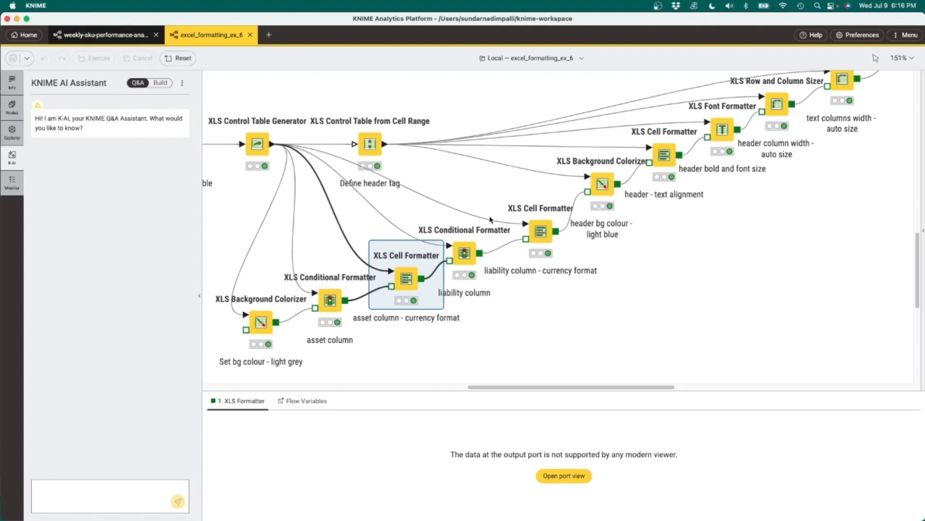
mouse_move(370, 145)
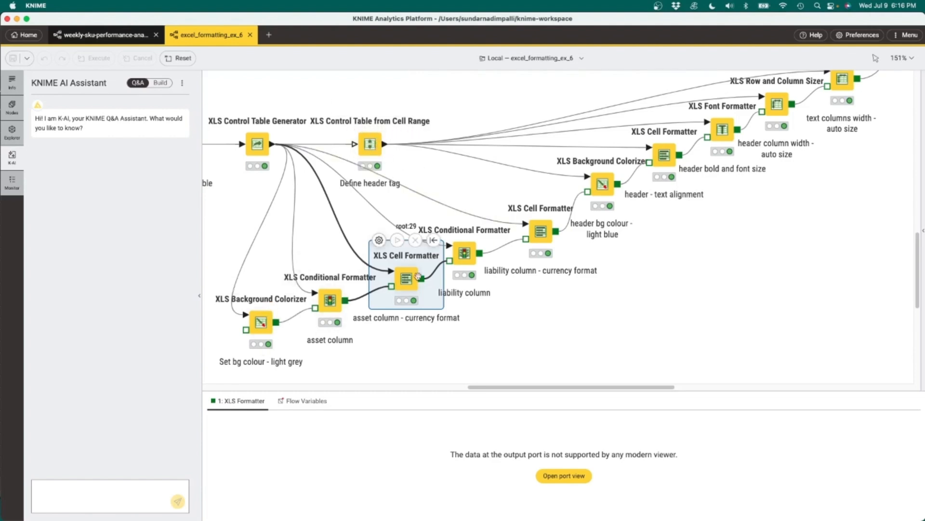
mouse_move(464, 247)
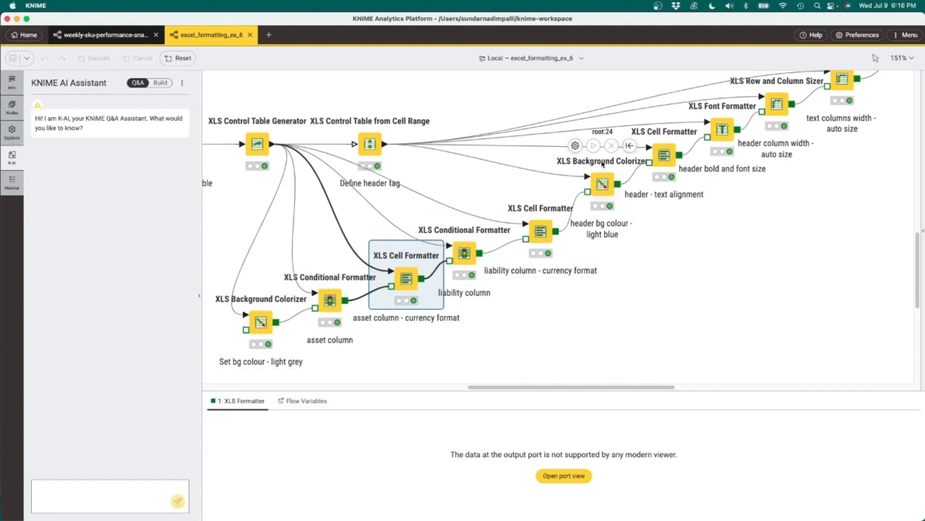
scroll(553, 274, "up", 2)
scroll(553, 273, "right", 2)
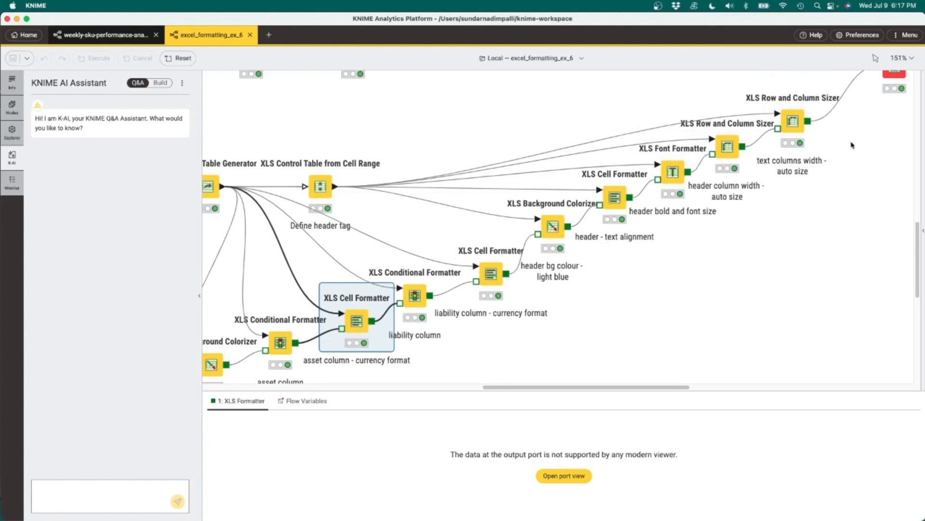
left_click_drag(852, 142, 792, 176)
scroll(723, 207, "right", 5)
scroll(723, 207, "up", 3)
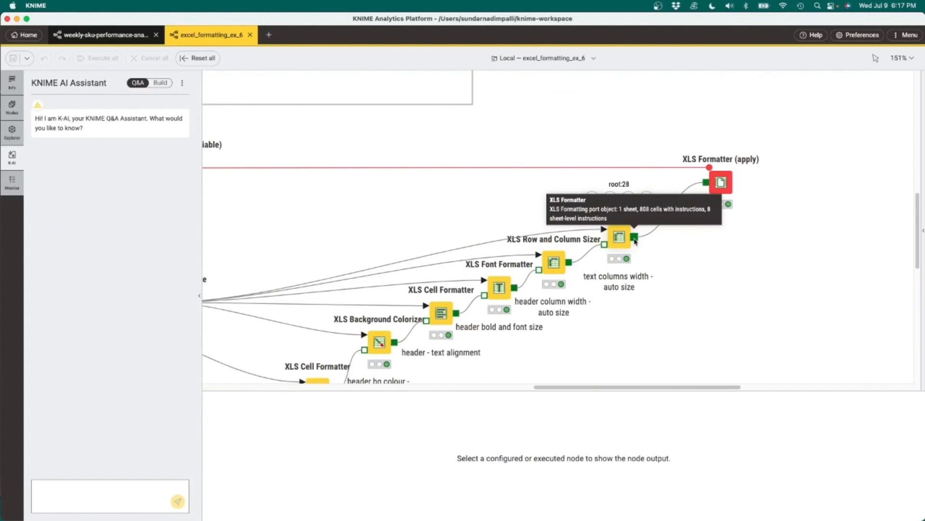
Inspect the source file, destination file and write options of the XLS Formatter (apply) node, leaving its configuration as is.
mouse_move(718, 184)
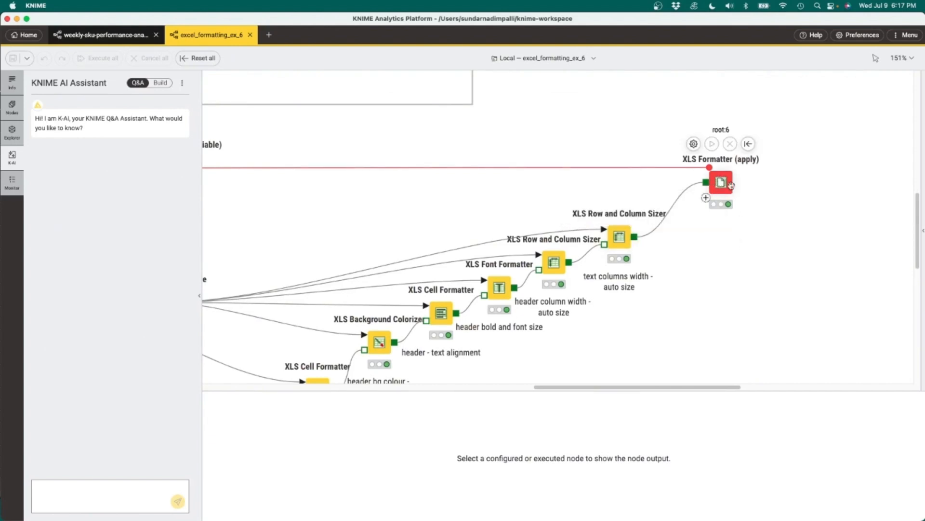
left_click_drag(715, 247, 828, 271)
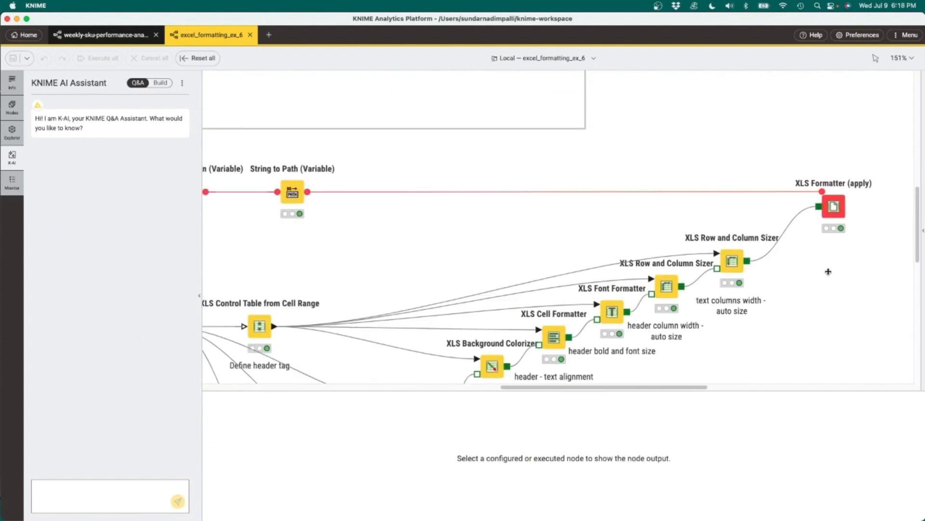
double_click(834, 205)
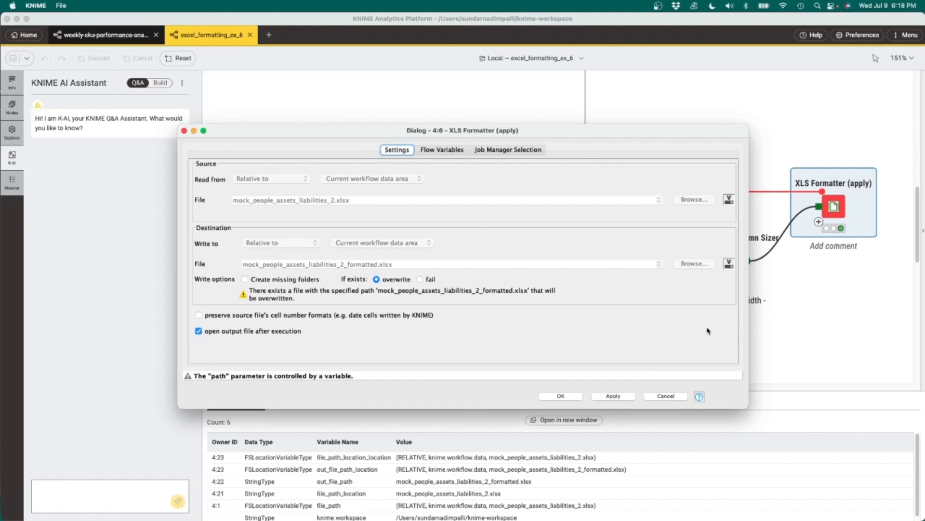
left_click(671, 396)
left_click(355, 225)
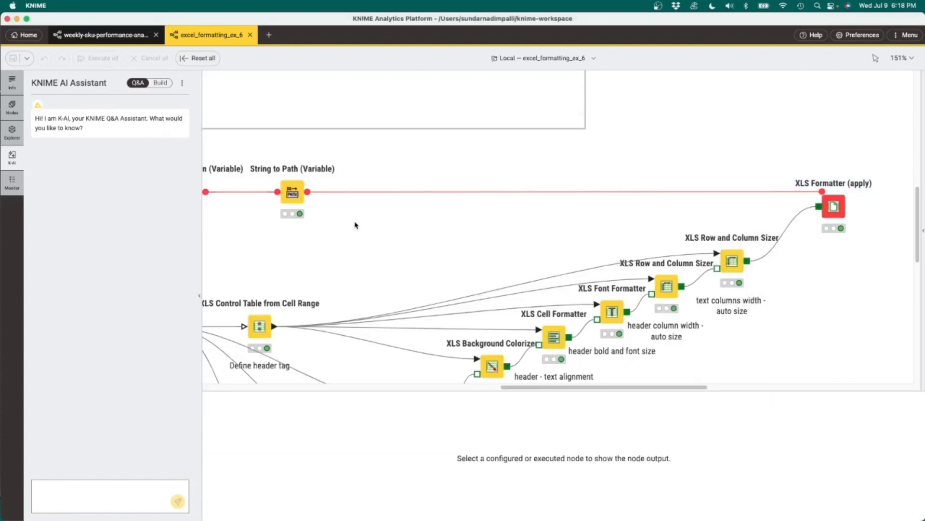
Examine the Excel Reader output and the path variables output by the String to Path (Variable) node, enlarging the output view.
left_click_drag(311, 245, 599, 239)
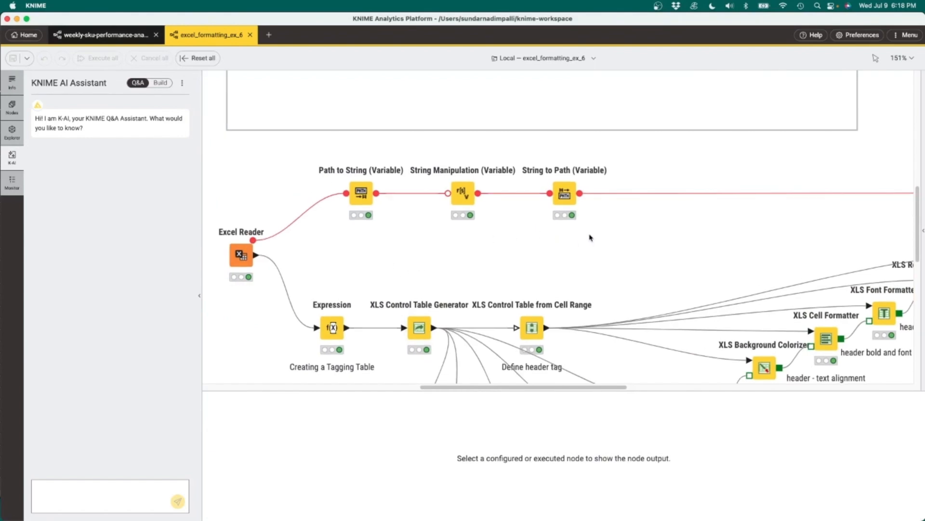
mouse_move(362, 193)
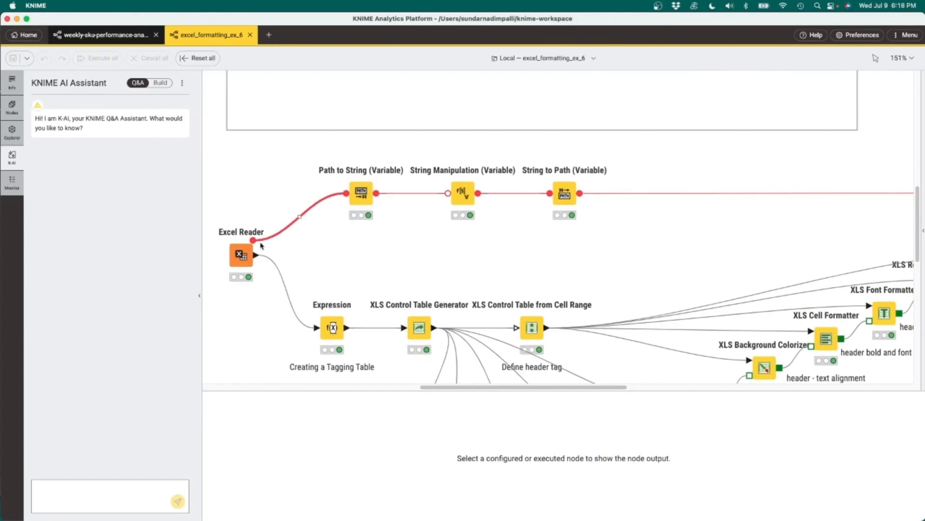
mouse_move(242, 252)
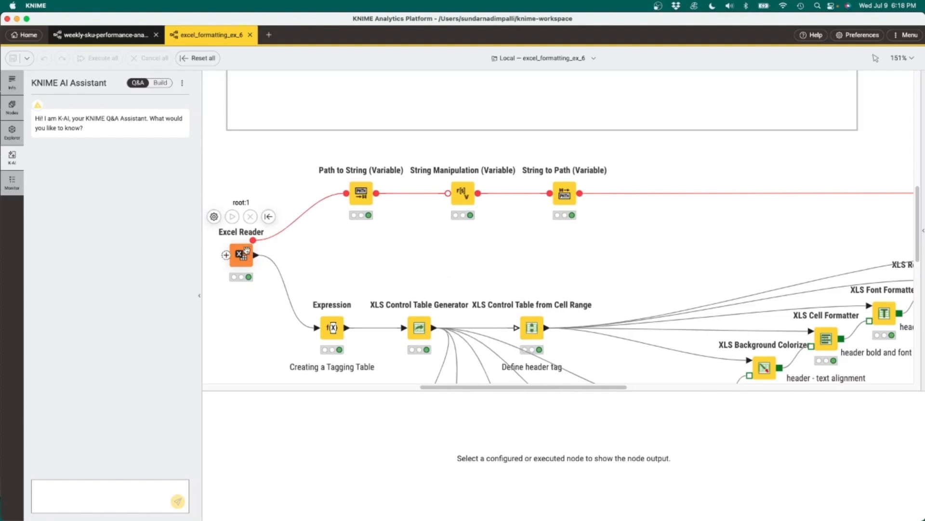
left_click(246, 251)
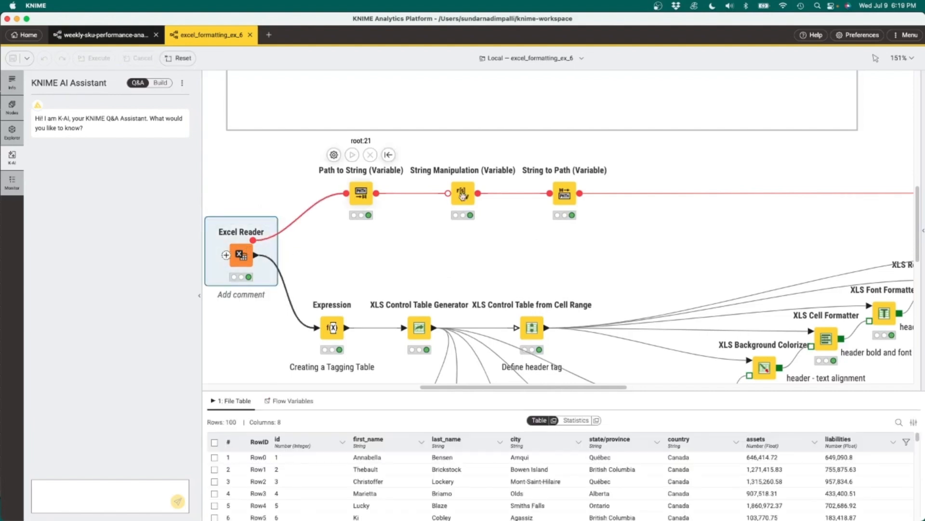
left_click(564, 194)
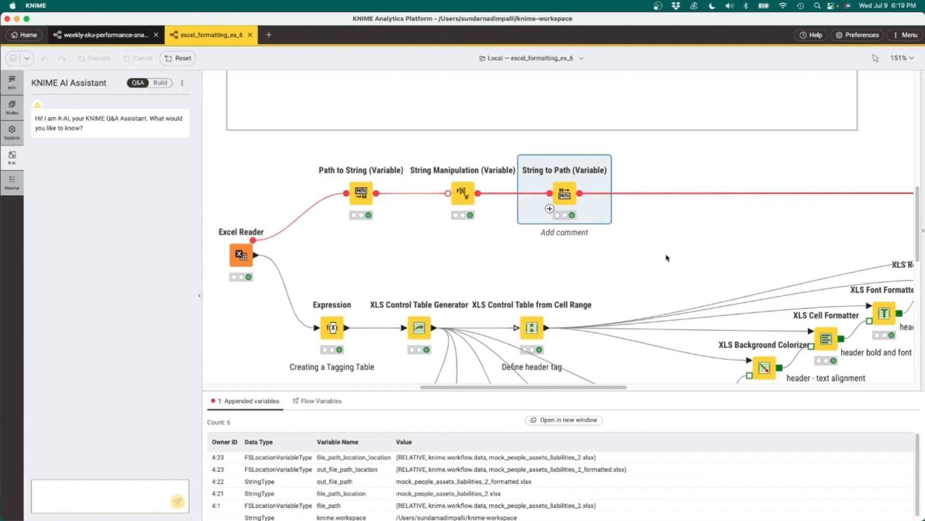
left_click_drag(602, 391, 530, 263)
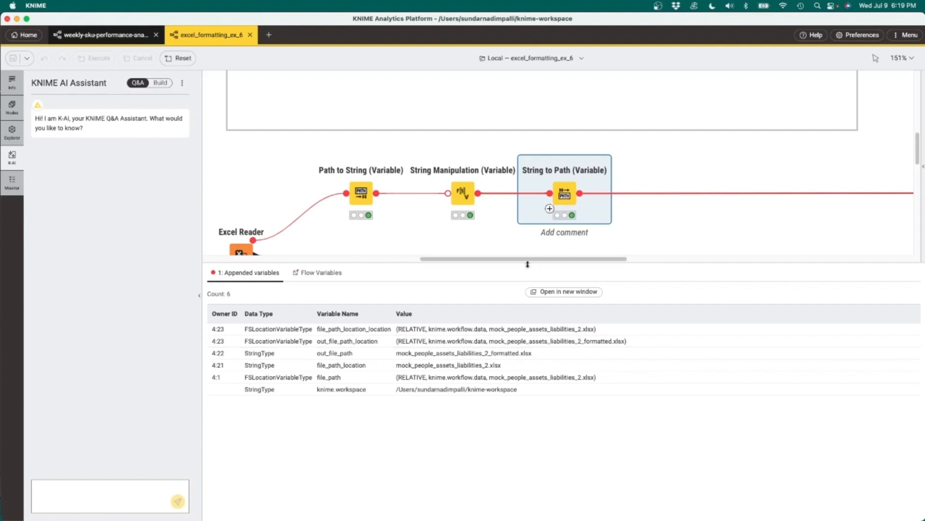
Follow the path variable connection to the XLS Formatter (apply) node and open that node's configuration.
left_click_drag(516, 264, 629, 273)
mouse_move(730, 209)
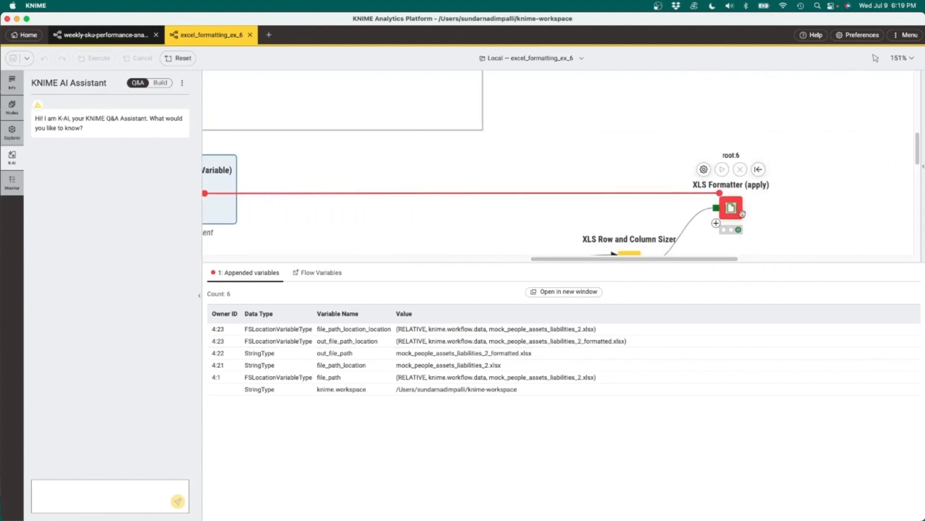
left_click(704, 169)
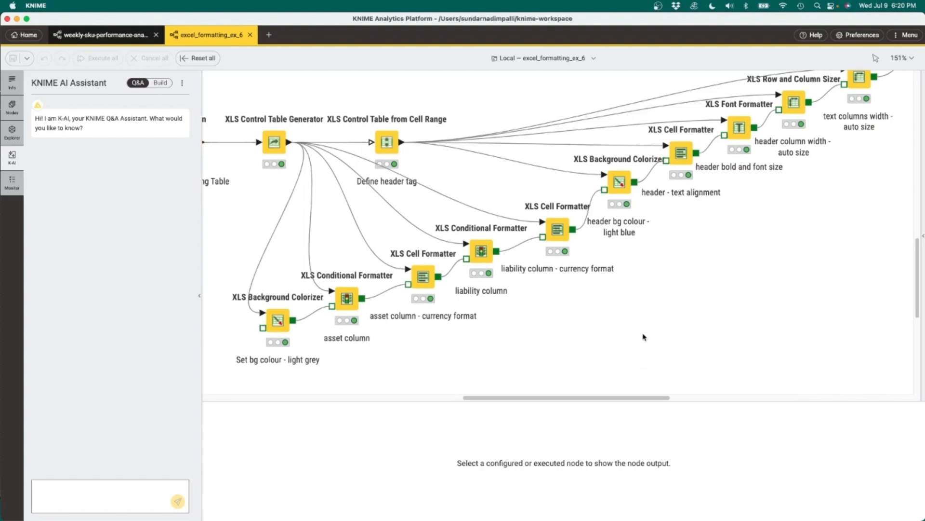
Review the whole workflow, covering the Excel Reader, tagging and control table nodes, the formatter chain and XLS Formatter (apply).
mouse_move(553, 228)
scroll(808, 204, "right", 8)
scroll(808, 204, "up", 5)
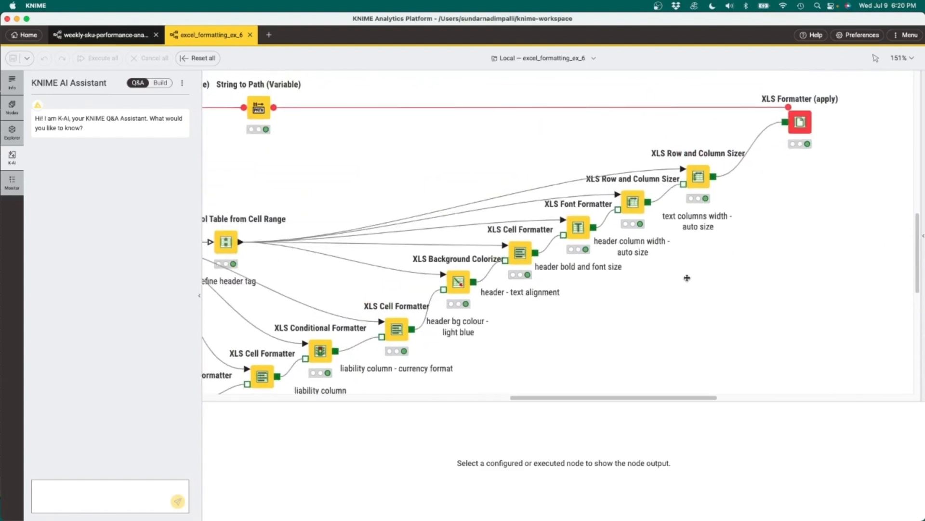
mouse_move(791, 126)
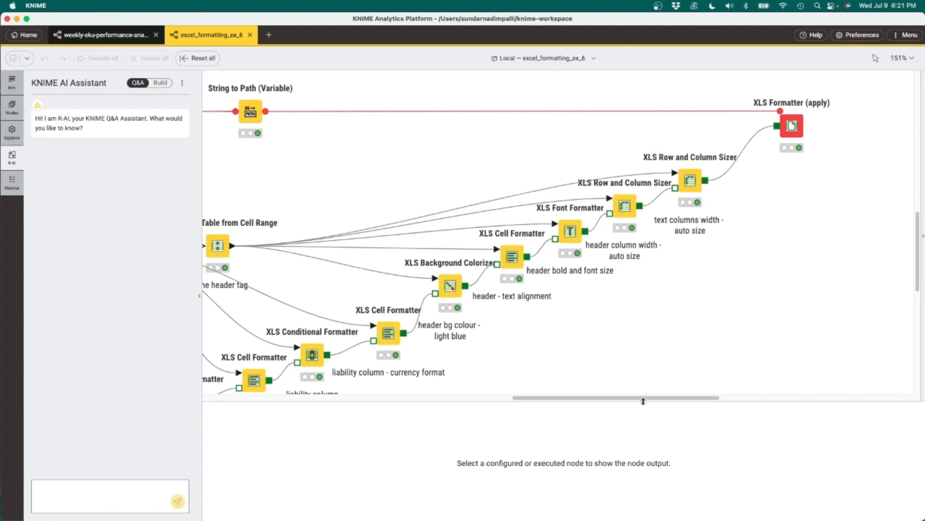
left_click_drag(644, 401, 529, 417)
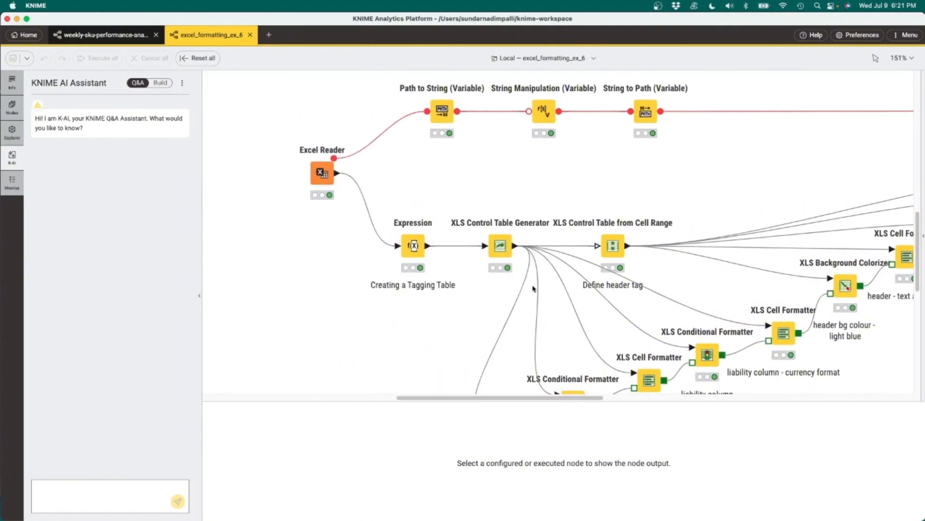
mouse_move(321, 171)
scroll(737, 189, "down", 3)
scroll(738, 190, "down", 3)
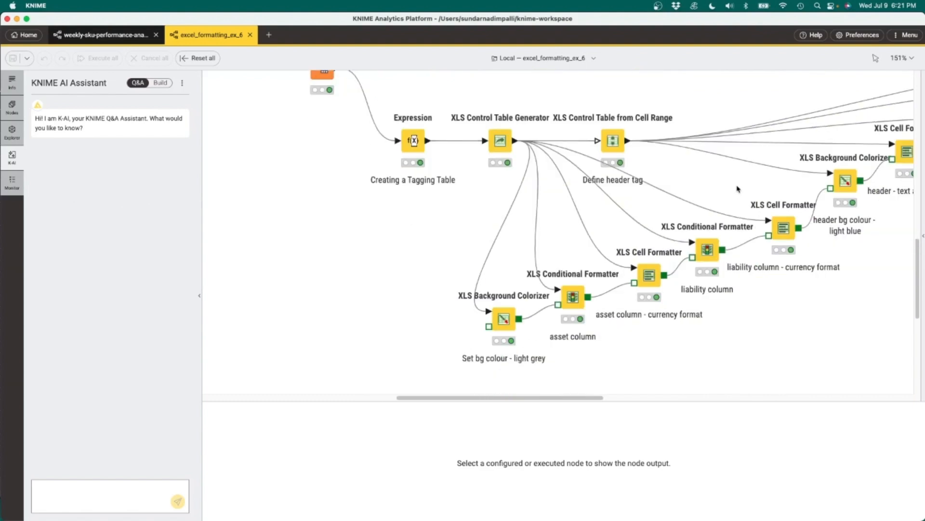